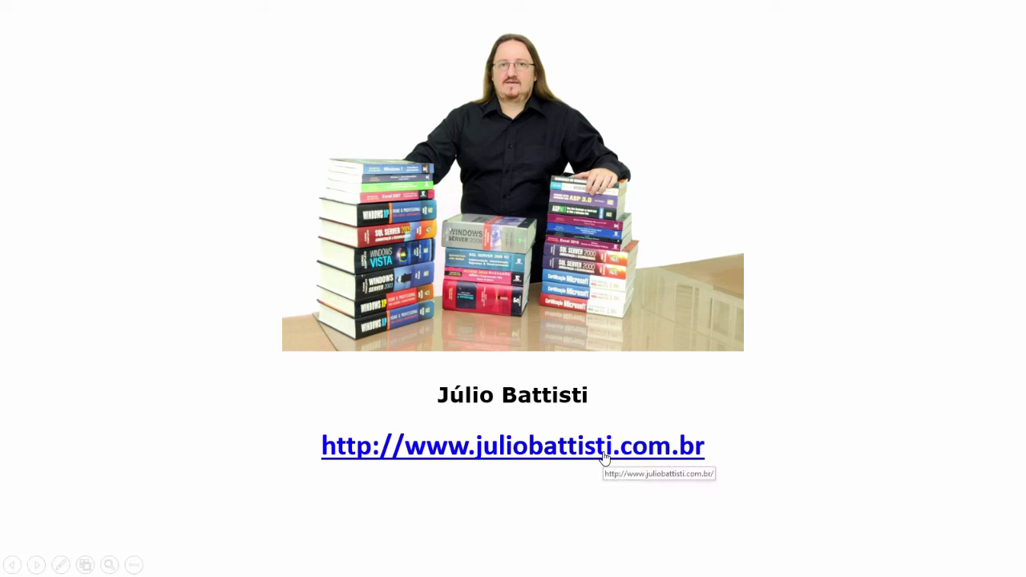
# - Advance past the author slide, minimize the FreeMind mind map, and restore the course PDF at Lição 04
pyautogui.click(594, 506)
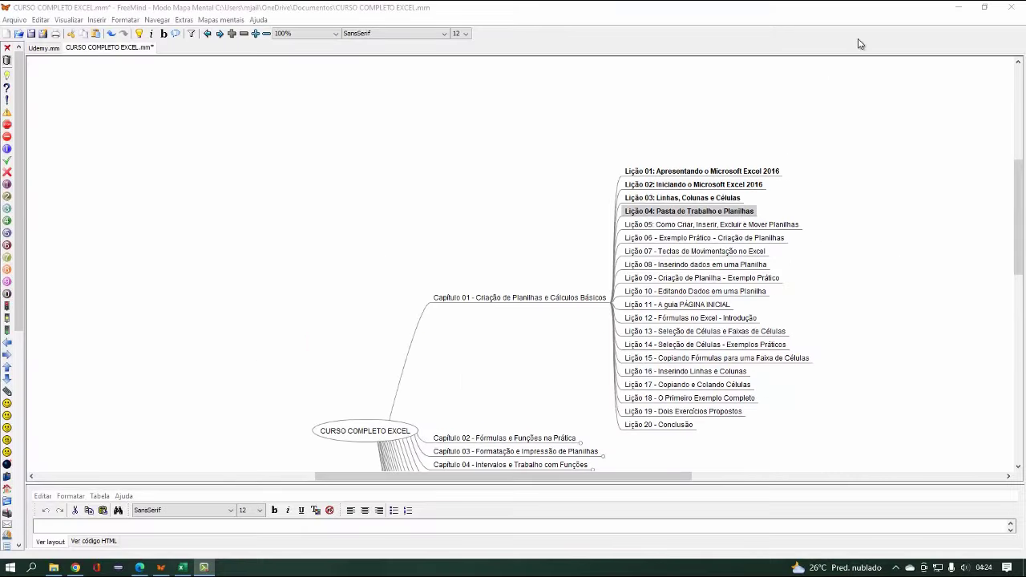
pyautogui.click(953, 8)
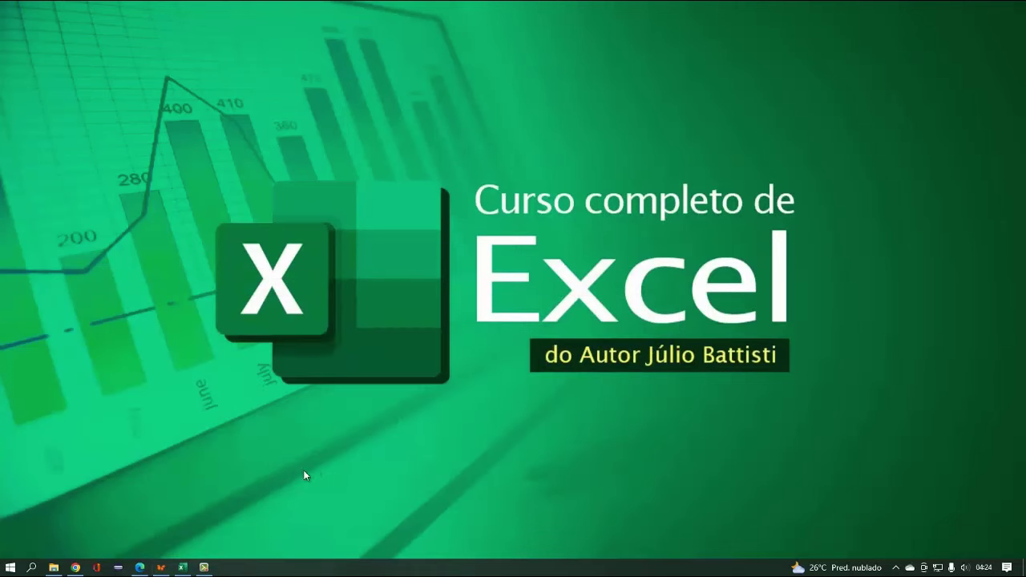
pyautogui.click(144, 567)
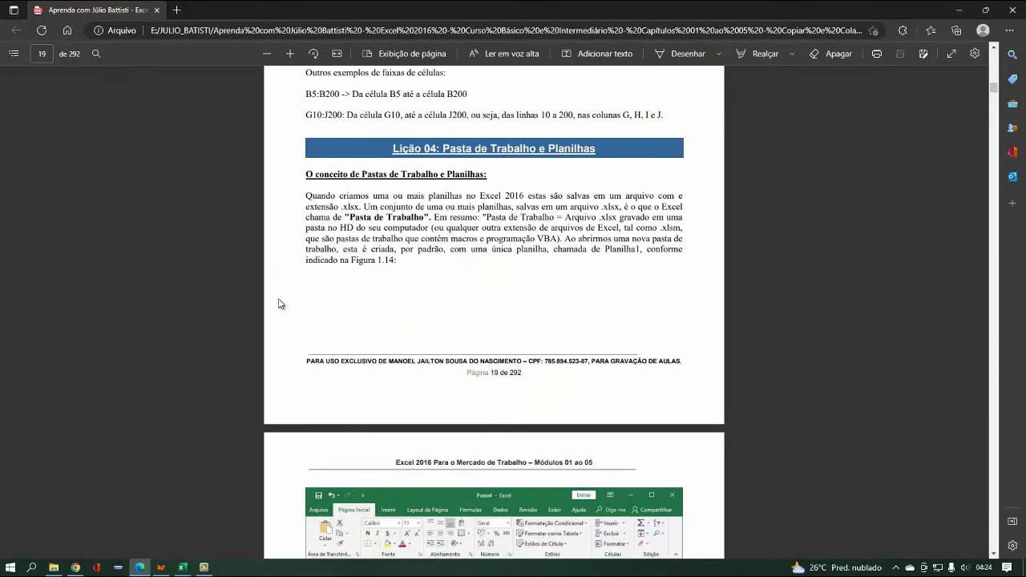
# - Zoom in on the Lição 04 PDF page, then switch to the Pasta1 workbook
pyautogui.scroll(2, 346, 295)
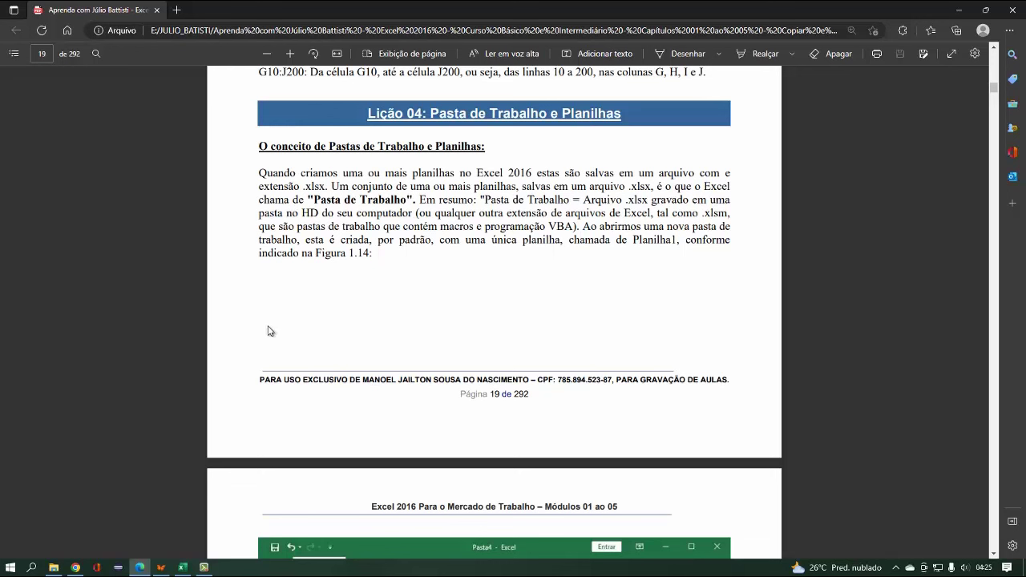
pyautogui.click(183, 567)
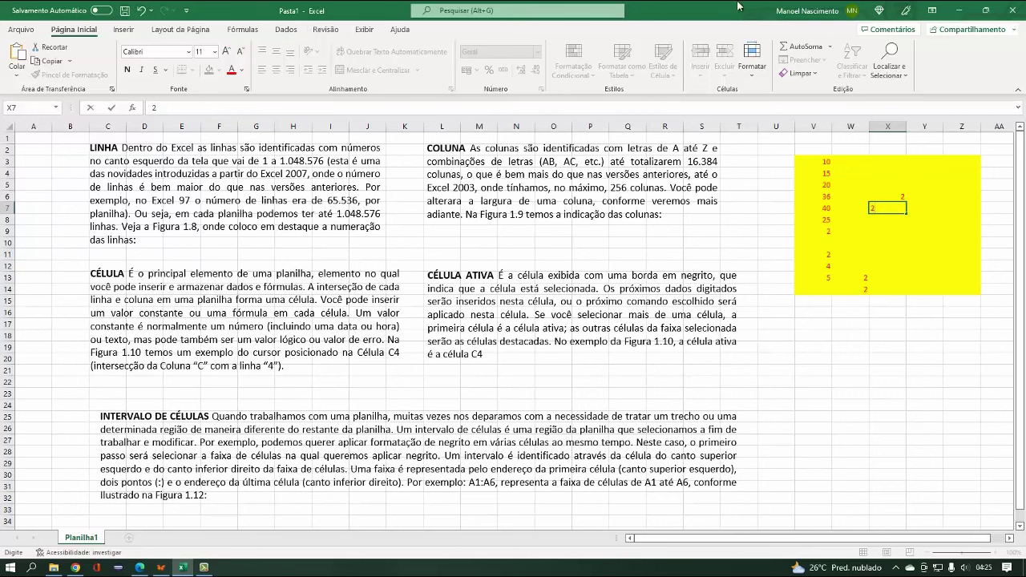
# - Close the Pasta1 workbook so Excel prompts to save changes to OneDrive Documentos
pyautogui.click(1012, 10)
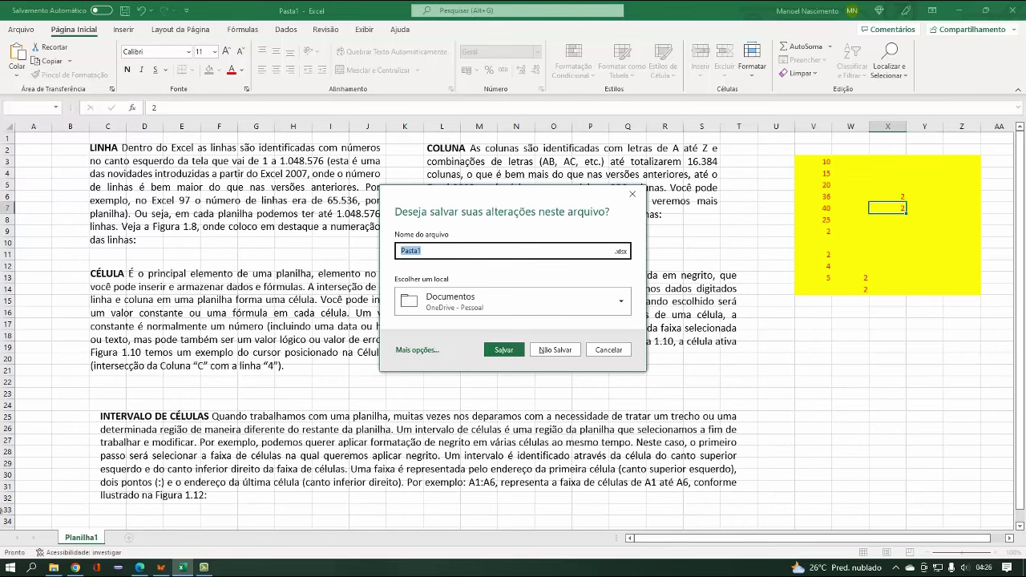
# - Return to the course PDF and scroll down to page 20 below Figura 1.14
pyautogui.click(141, 568)
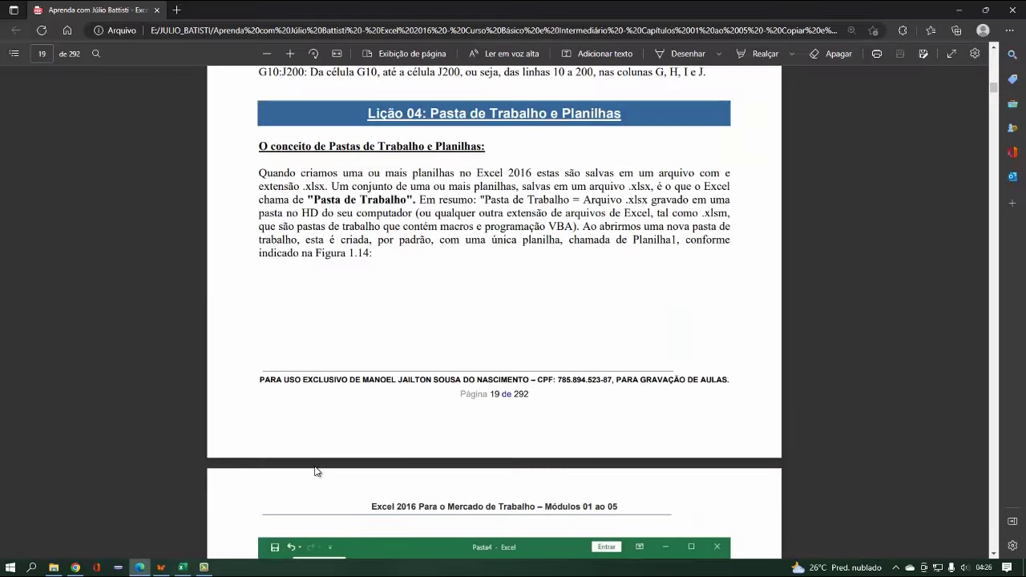
pyautogui.scroll(-5, 357, 326)
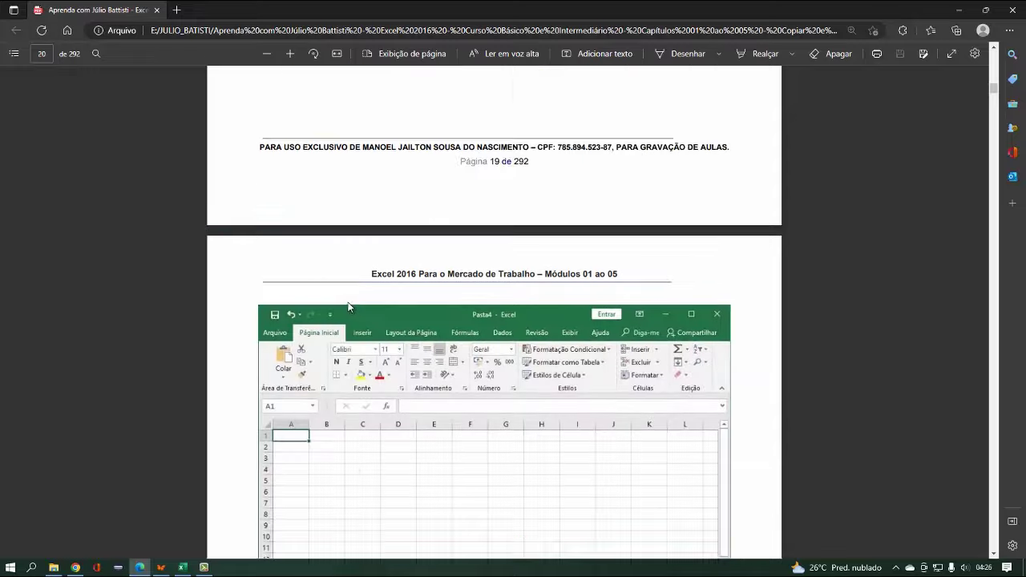
pyautogui.scroll(-4, 356, 326)
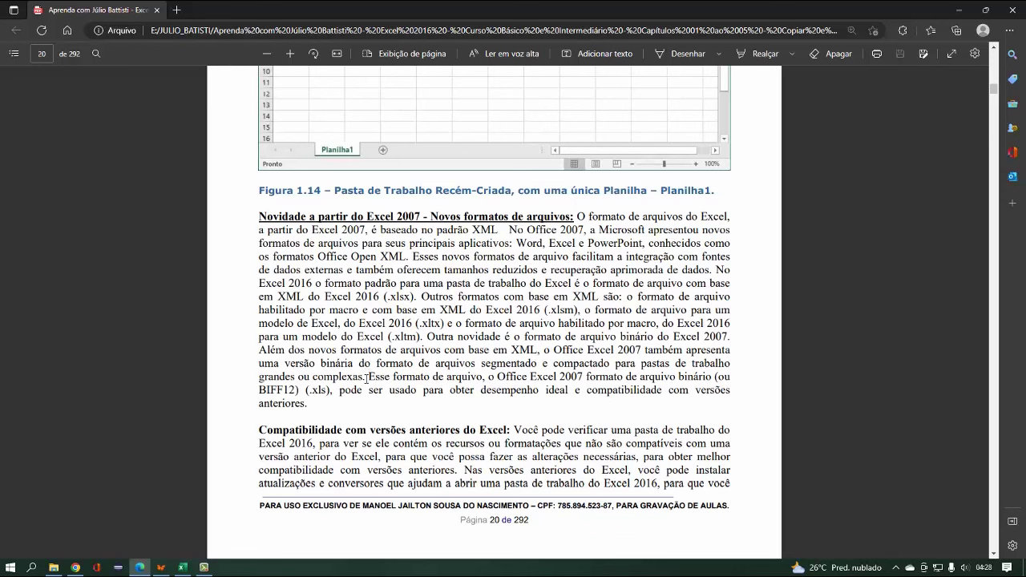
# - Scroll the PDF down to where page 20 ends and page 21 begins
pyautogui.scroll(-2, 377, 373)
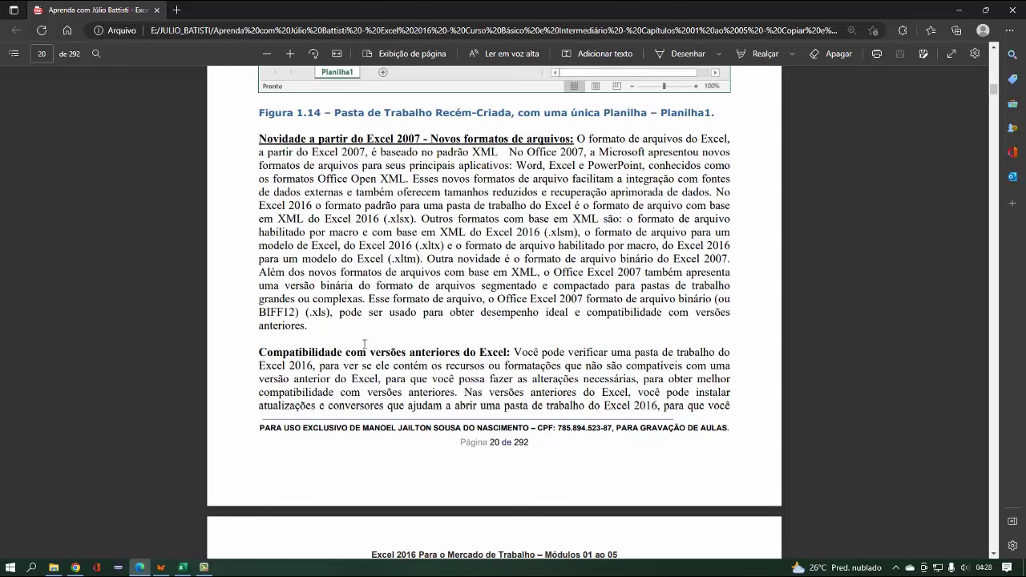
pyautogui.scroll(-3, 374, 343)
pyautogui.scroll(-1, 351, 387)
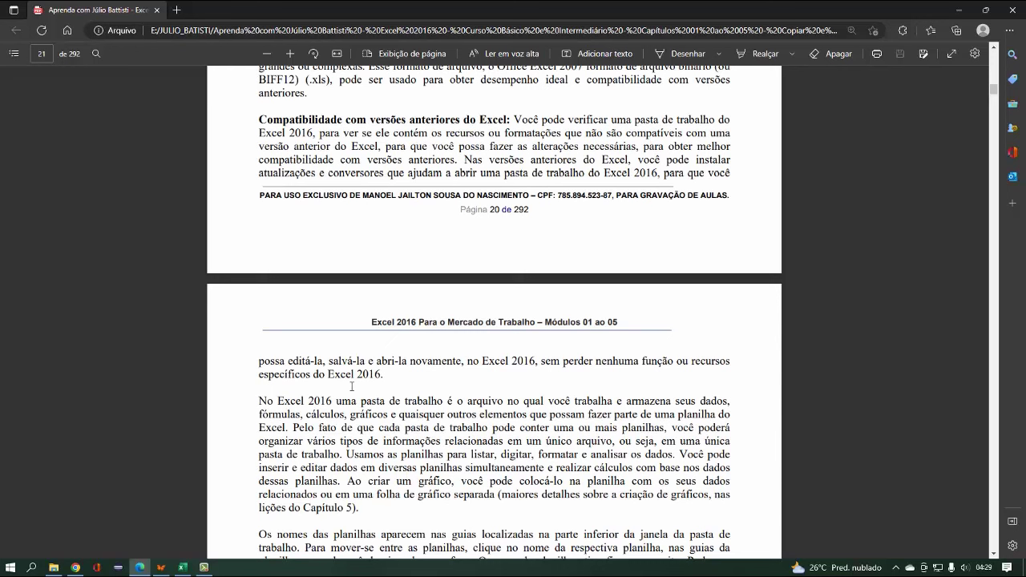
# - Scroll the PDF to the Lição 05 heading, then return to the Pasta1 workbook
pyautogui.scroll(-3, 351, 387)
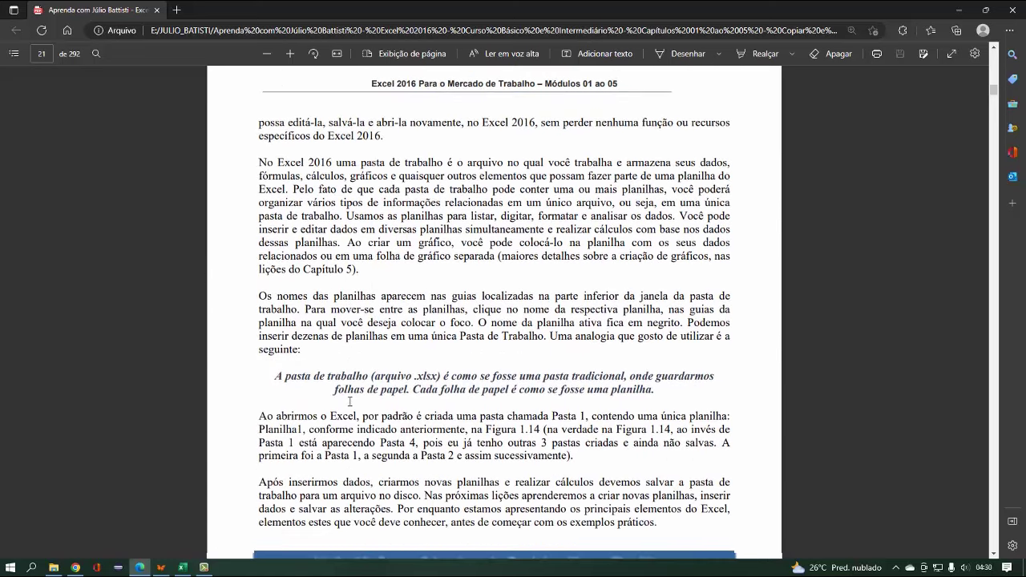
pyautogui.scroll(-1, 349, 402)
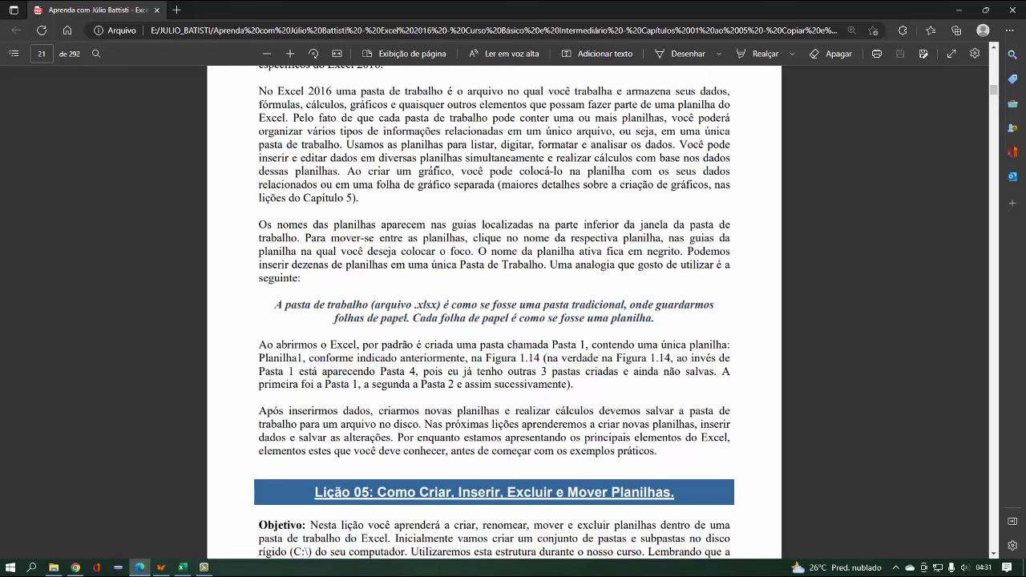
pyautogui.click(182, 567)
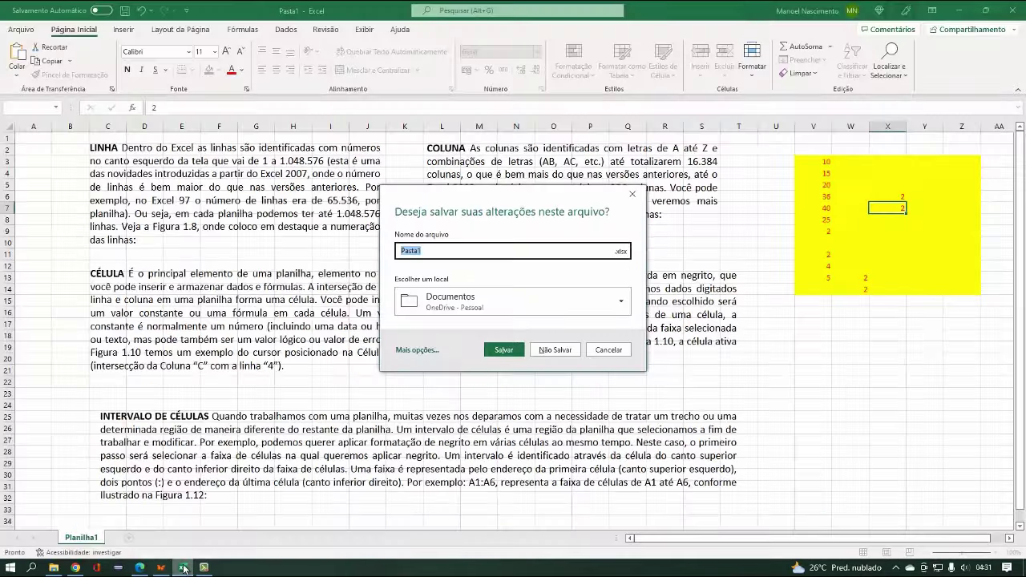
# - Dismiss the save prompt, add sheet Planilha2, return to Planilha1, then bring up the PDF
pyautogui.click(608, 351)
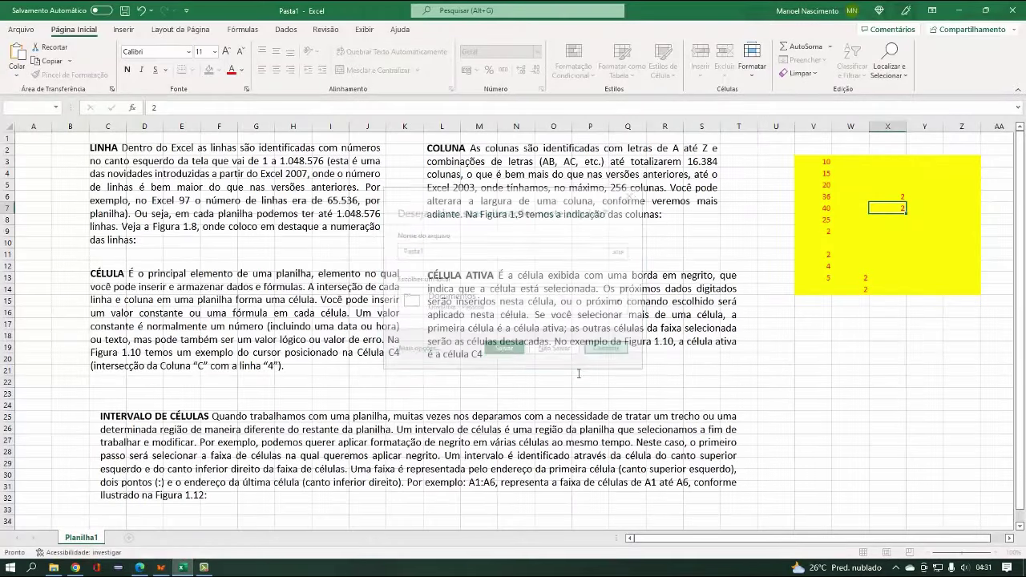
pyautogui.click(128, 537)
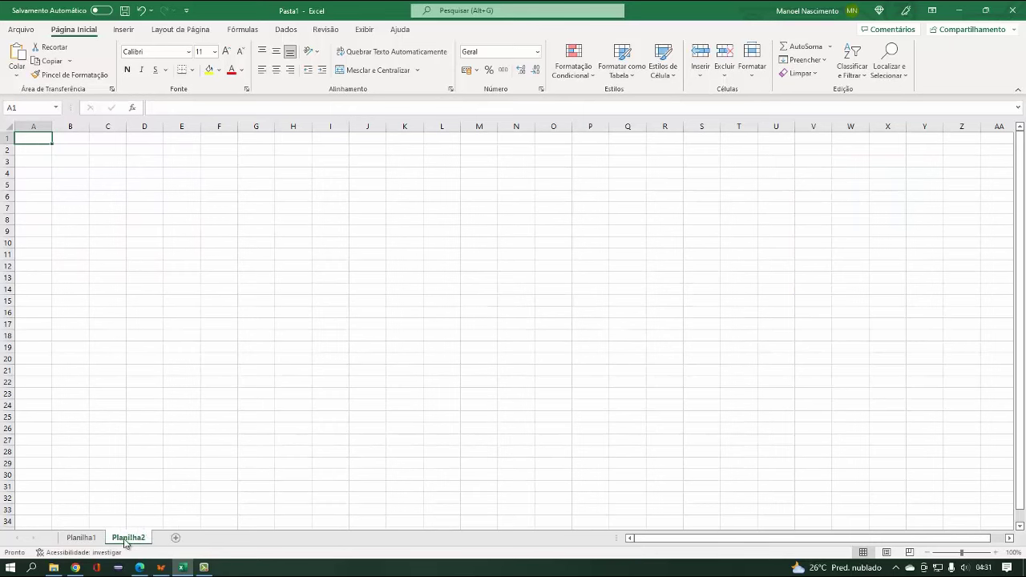
pyautogui.click(91, 539)
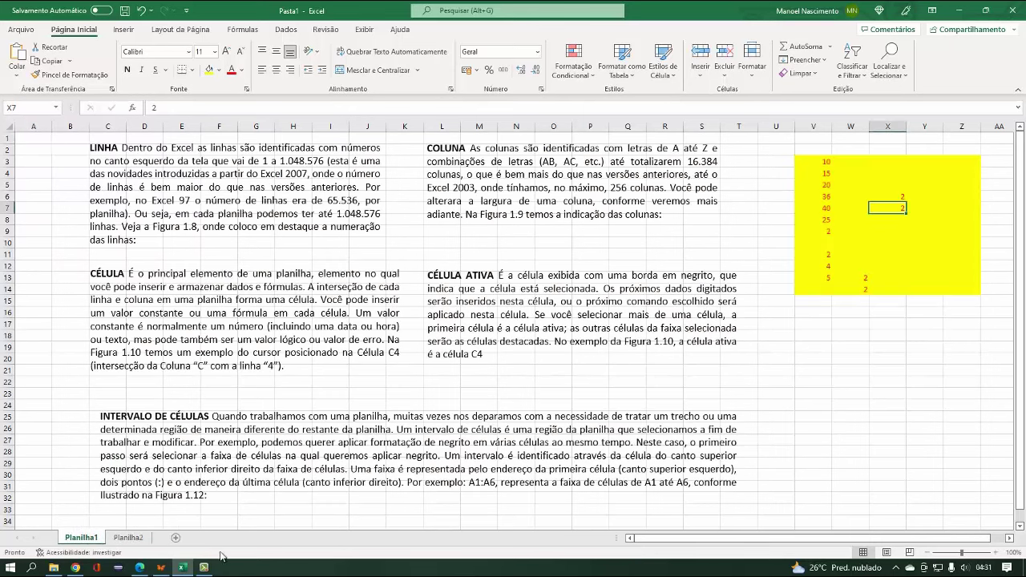
pyautogui.click(141, 567)
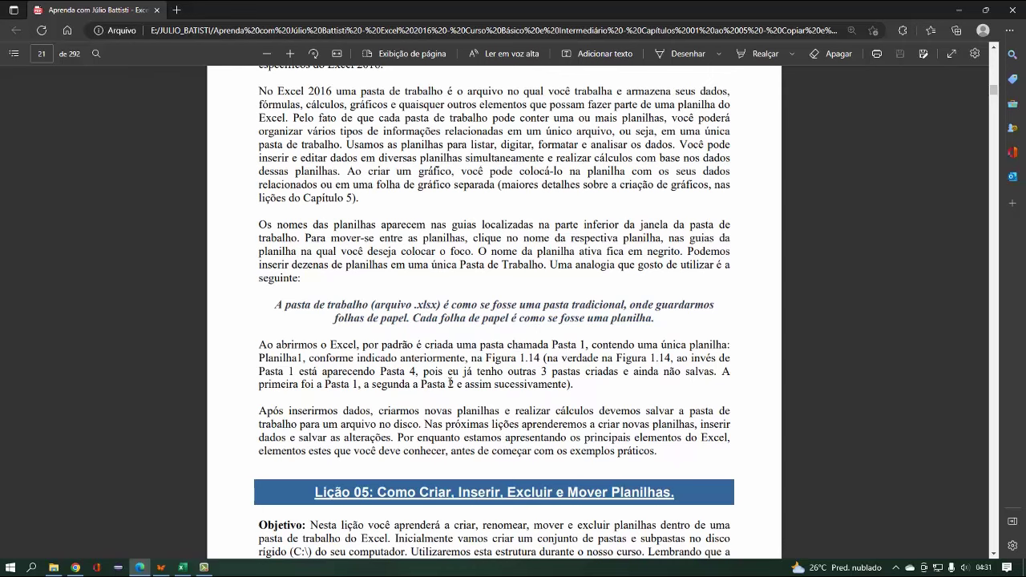
# - Enter 'planilha2' in cell F8 of the Planilha2 sheet, then go back to Planilha1
pyautogui.click(182, 567)
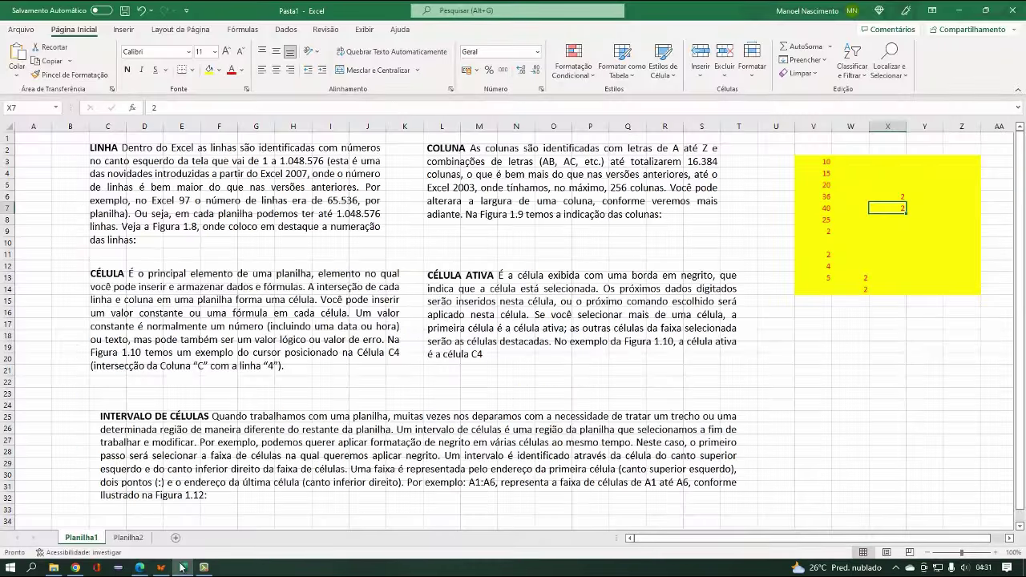
pyautogui.click(130, 539)
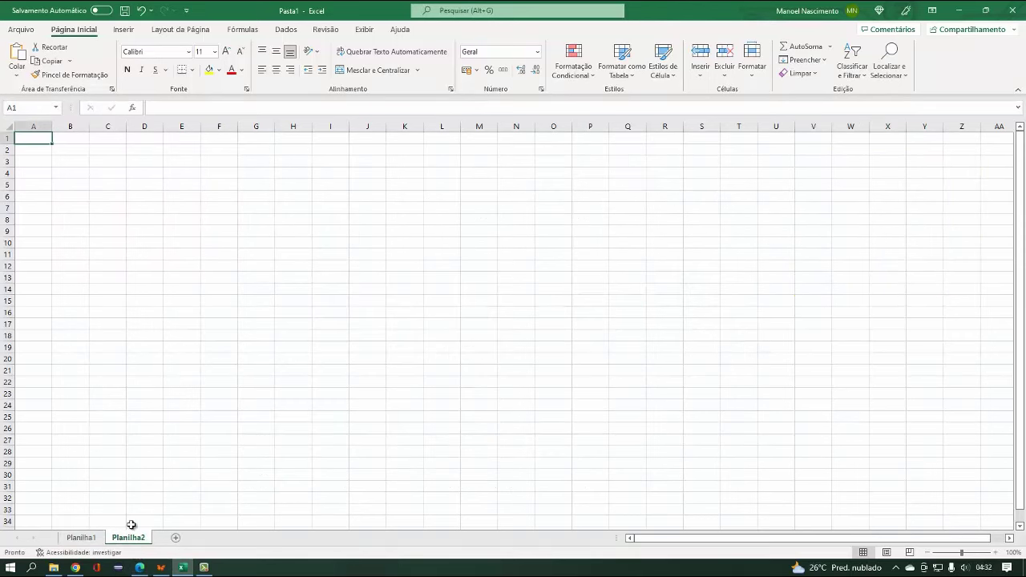
pyautogui.click(224, 221)
pyautogui.write('p')
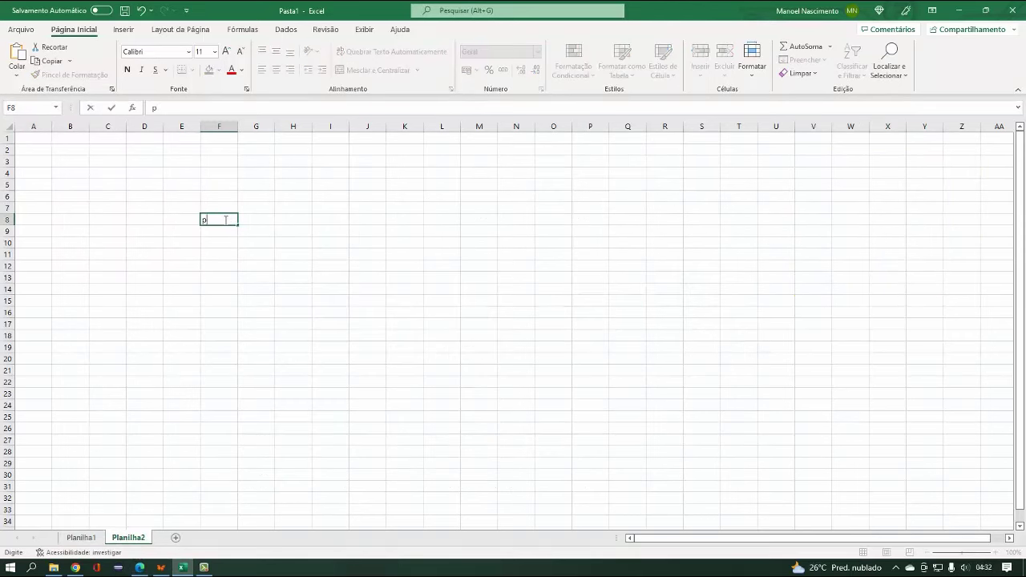
pyautogui.write('lan')
pyautogui.write('ilha2')
pyautogui.click(288, 320)
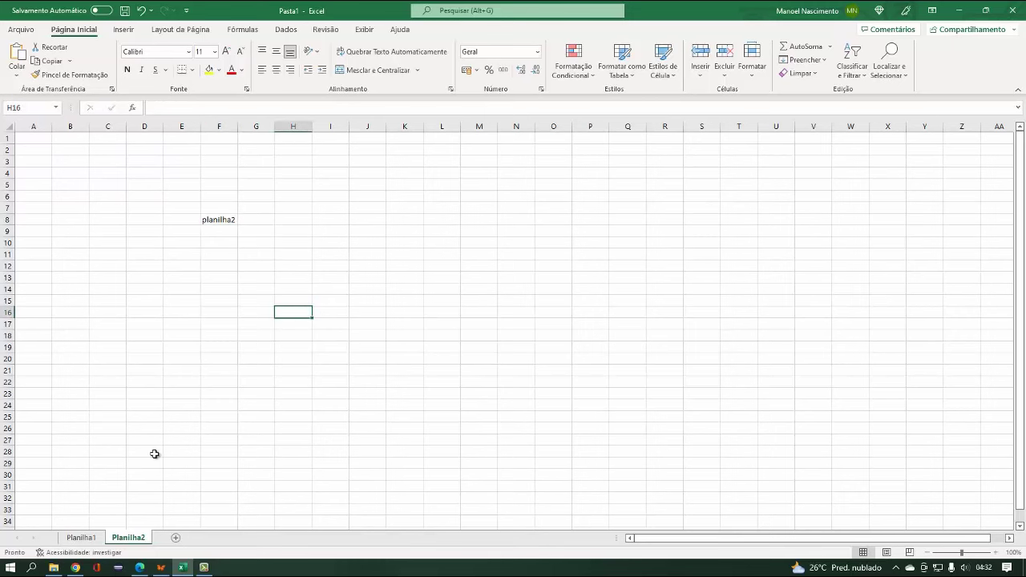
pyautogui.click(95, 540)
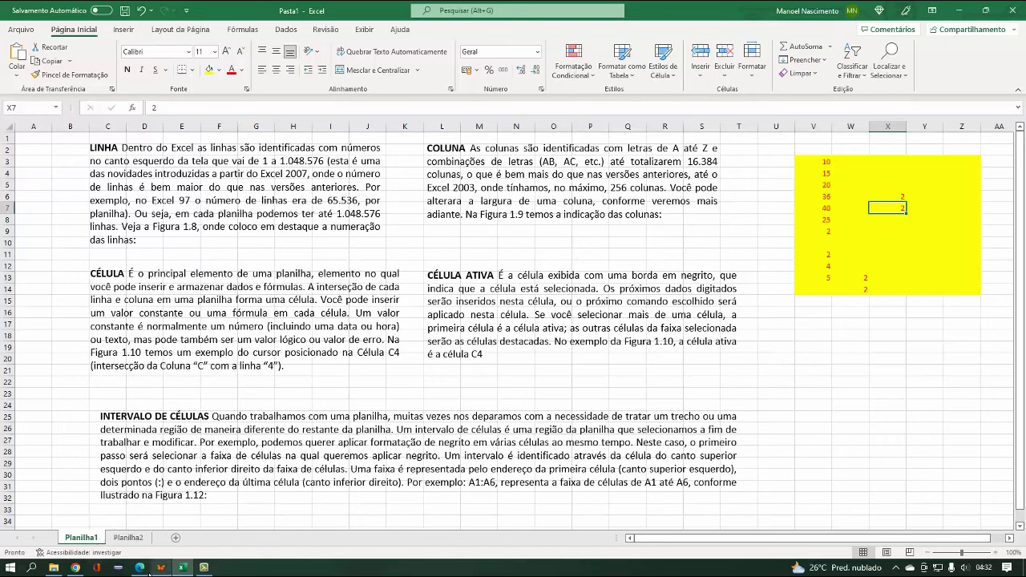
# - Bring the course PDF at page 21, Lição 05, to the front
pyautogui.click(164, 568)
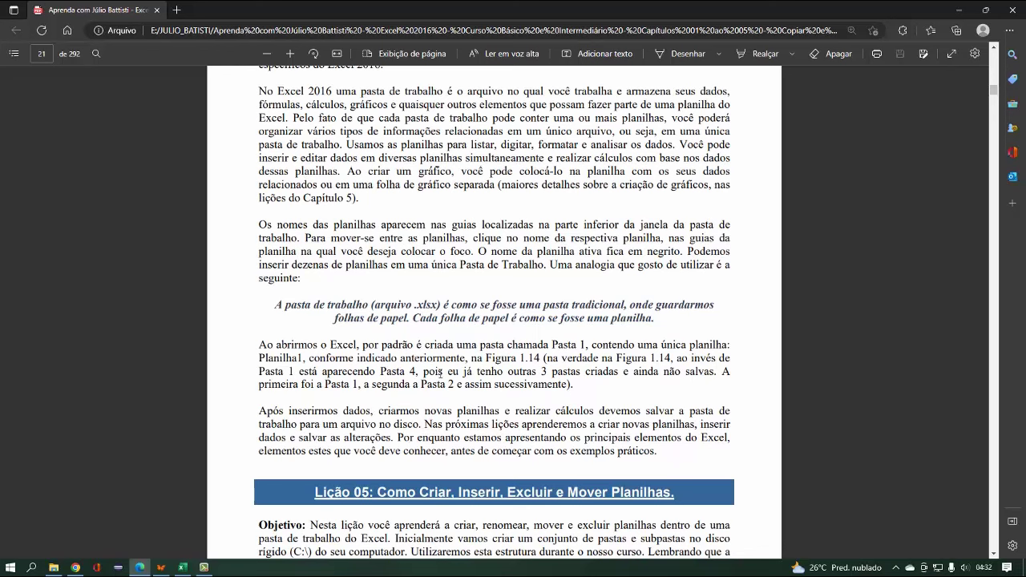
# - Reread the PDF passage on workbooks and sheet names, then return to the Excel workbook
pyautogui.scroll(-2, 435, 385)
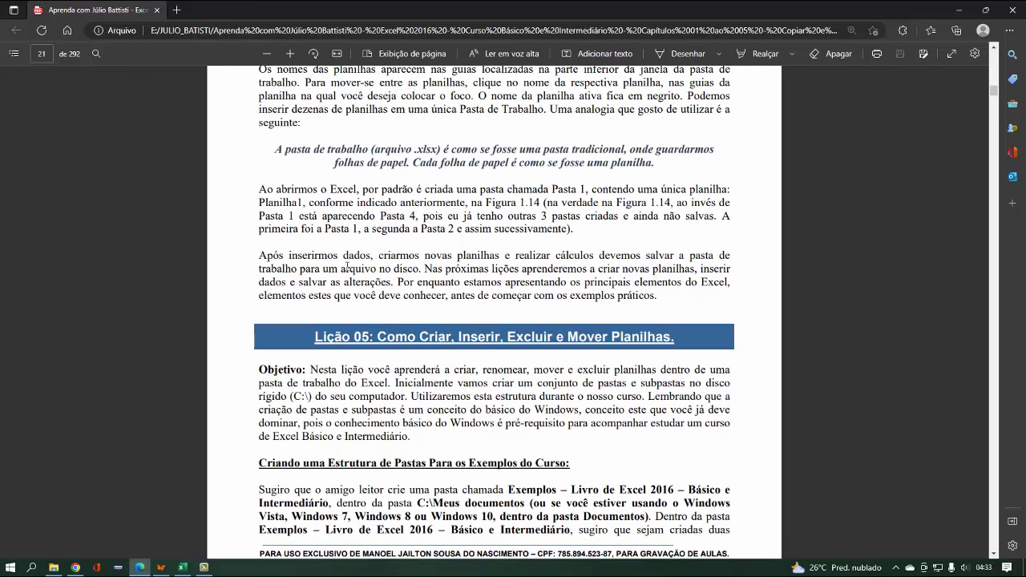
pyautogui.scroll(3, 347, 267)
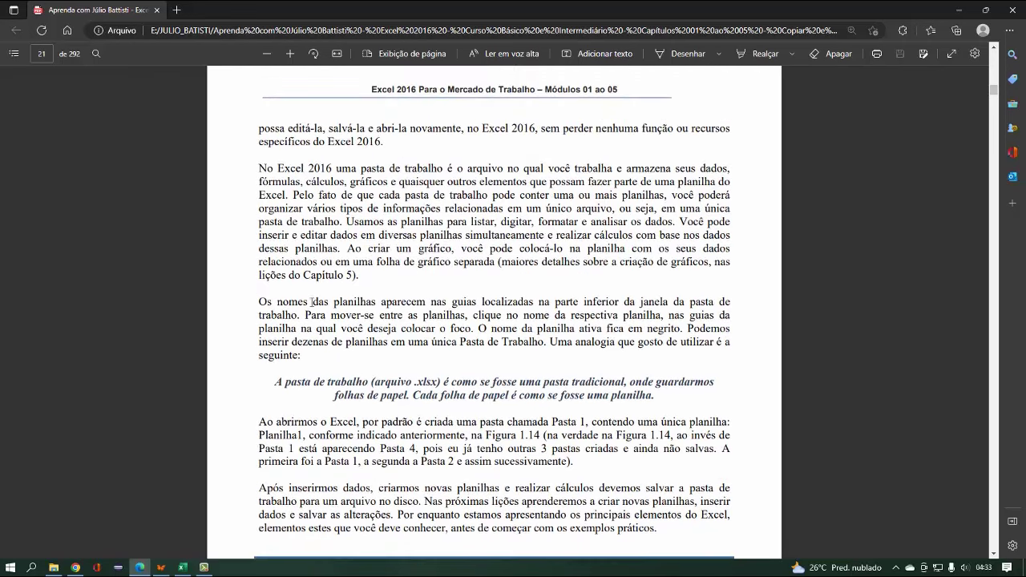
pyautogui.click(182, 567)
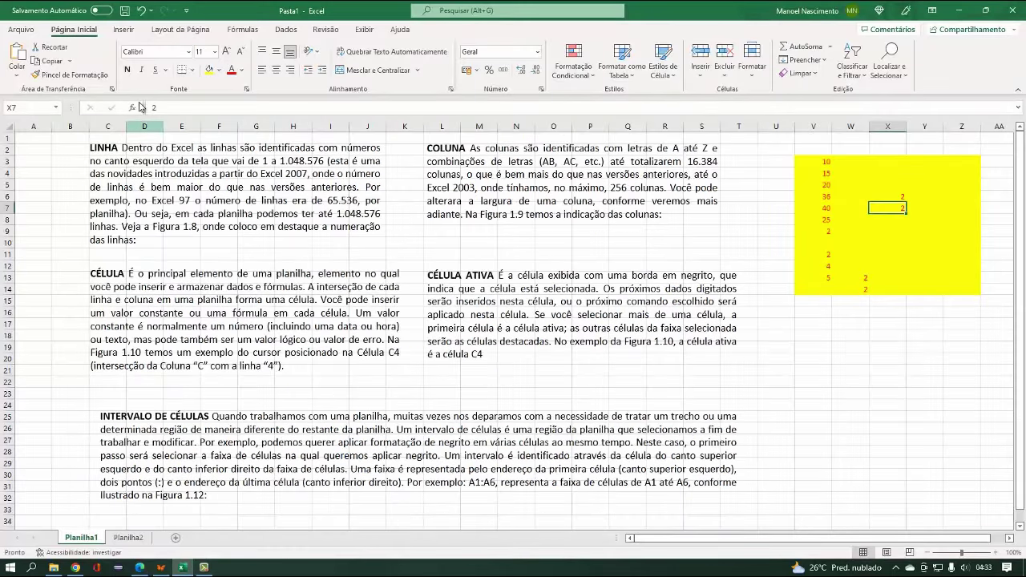
# - Cancel the save and the close prompt, keeping the workbook open unsaved, then show the File backstage
pyautogui.click(129, 15)
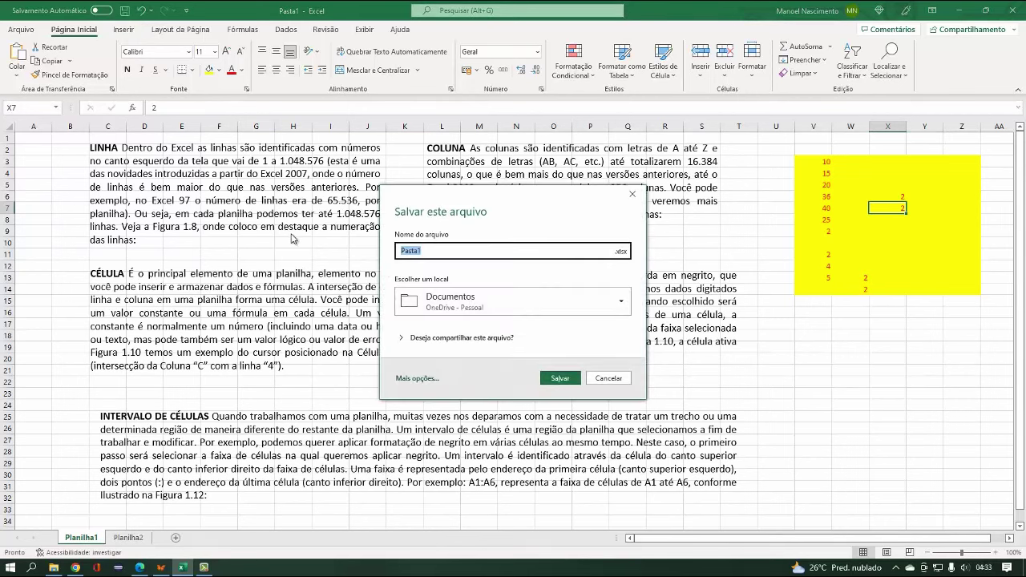
pyautogui.click(608, 378)
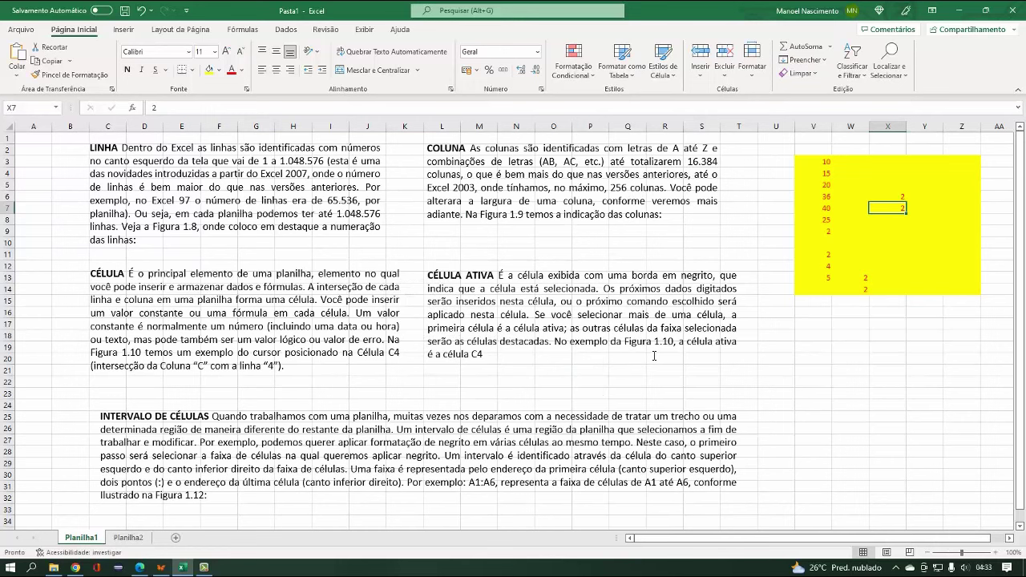
pyautogui.click(1001, 12)
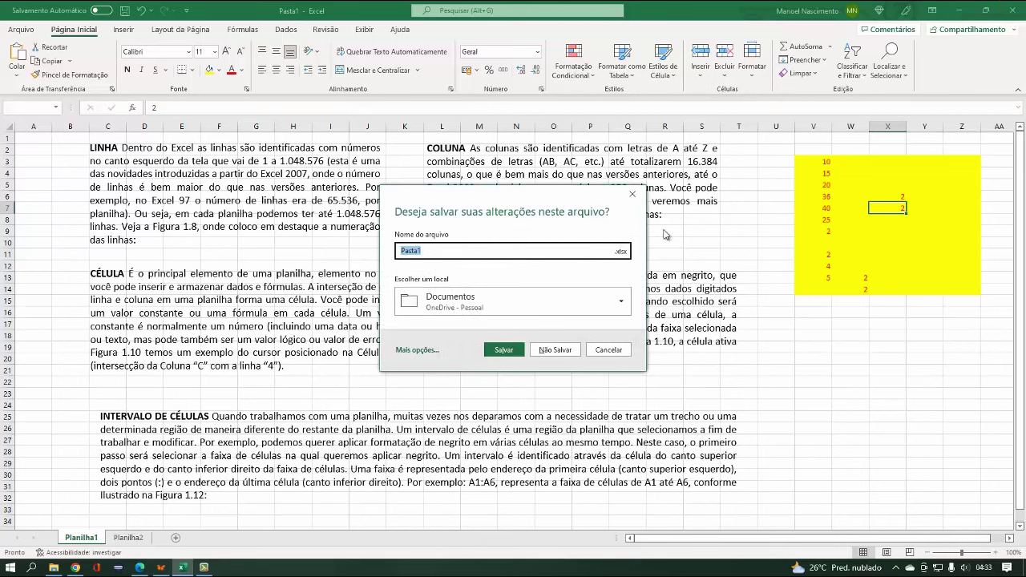
pyautogui.click(640, 197)
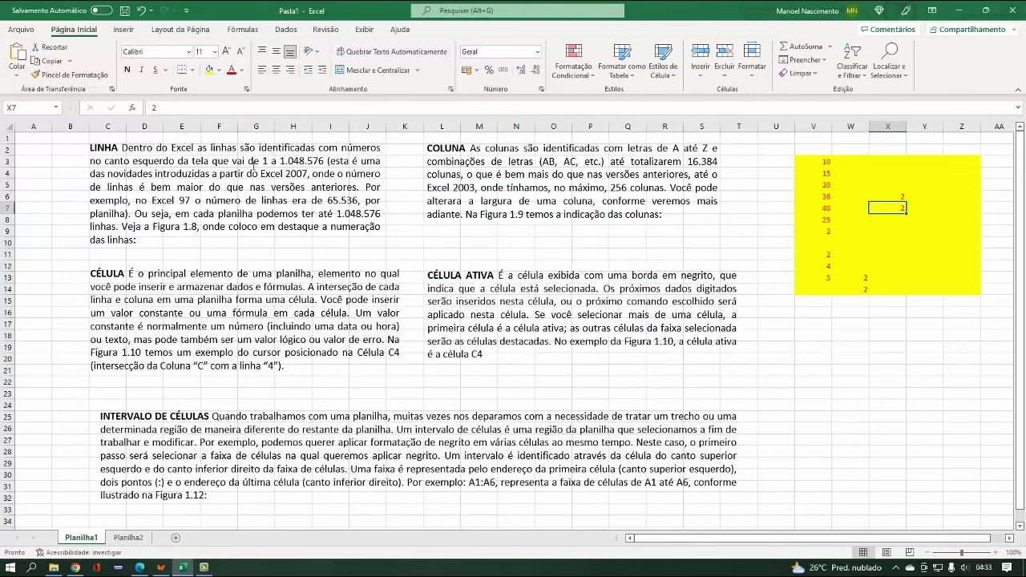
pyautogui.click(28, 32)
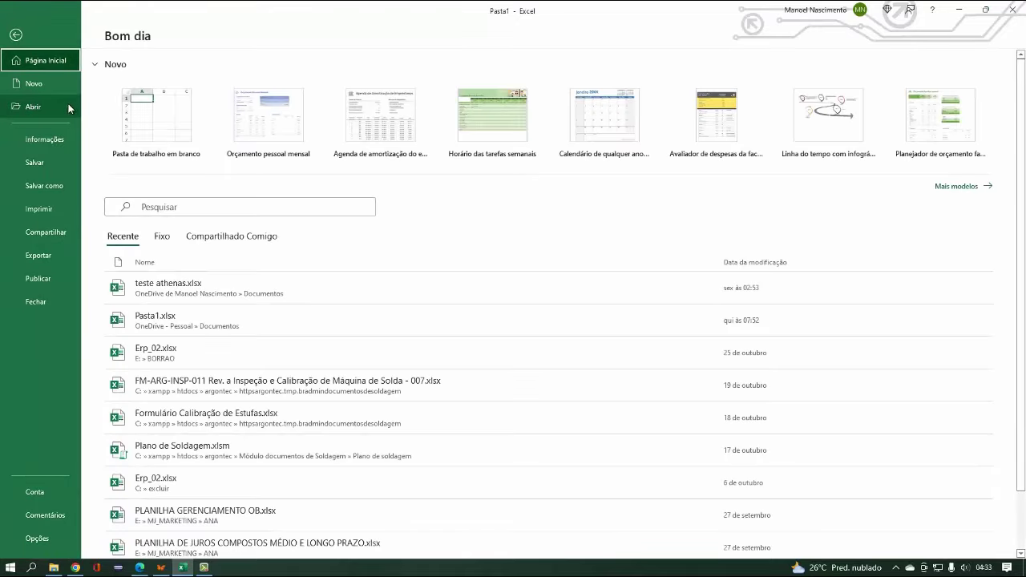
pyautogui.click(48, 162)
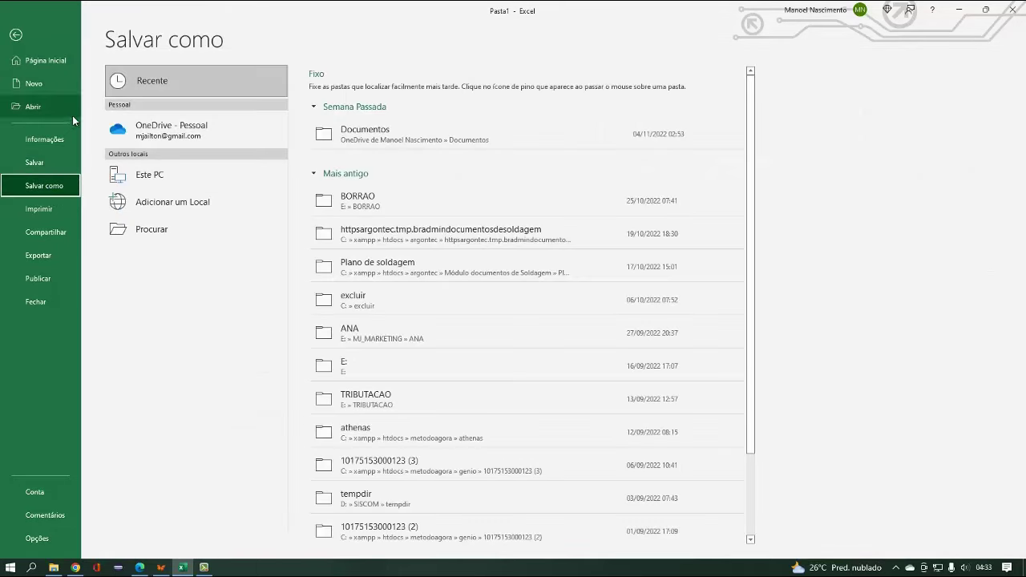
pyautogui.click(47, 61)
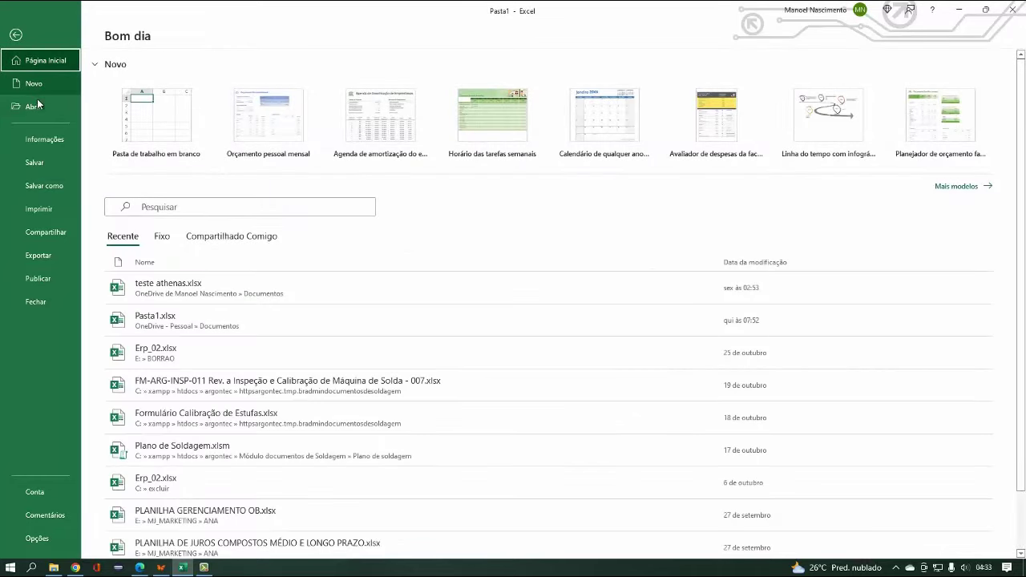
pyautogui.click(16, 34)
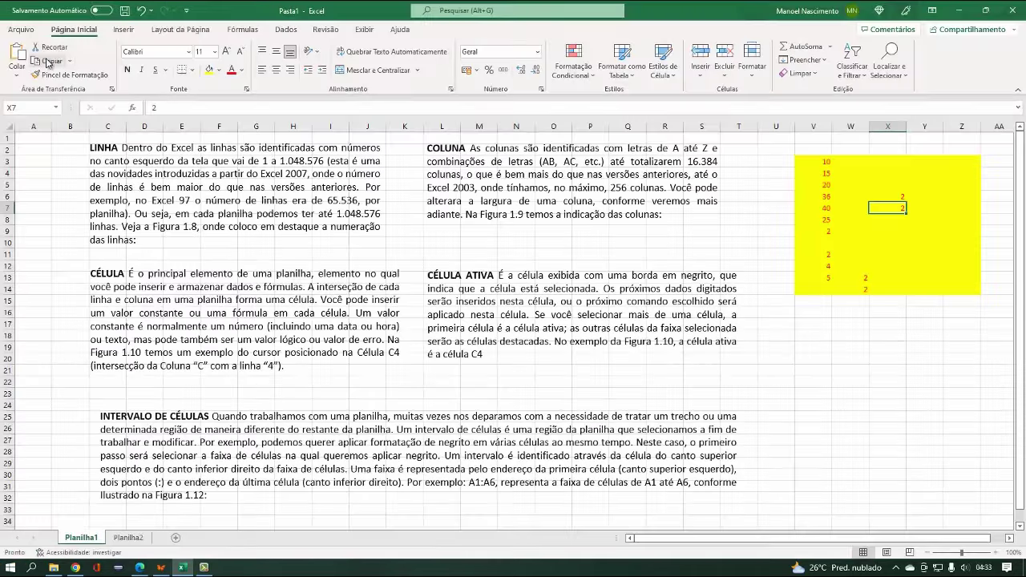
# - Save Pasta1 as 'arquivo01' in OneDrive Documentos and acknowledge the AutoSave notice
pyautogui.click(125, 10)
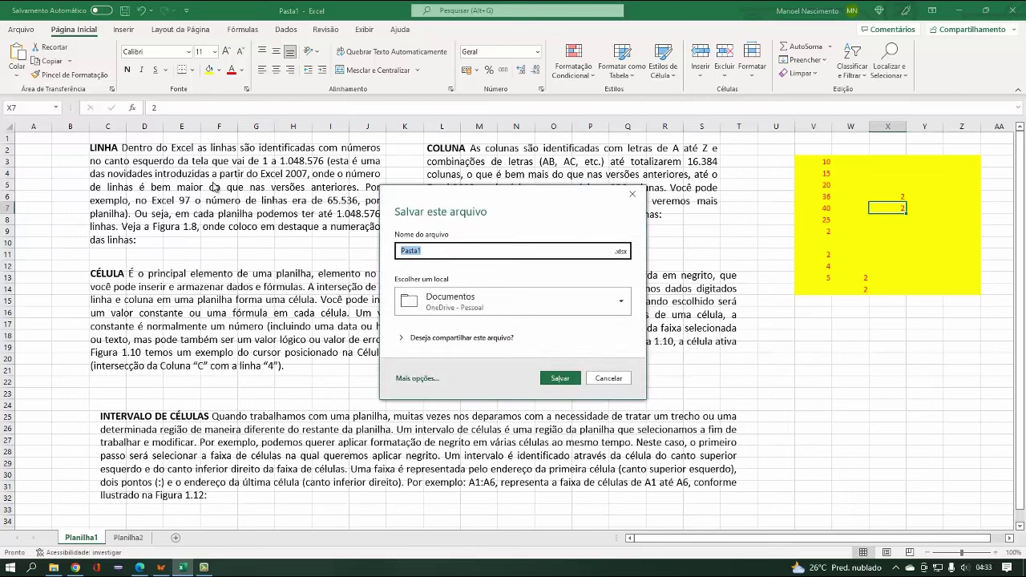
pyautogui.click(429, 254)
pyautogui.moveTo(437, 250); pyautogui.dragTo(397, 252)
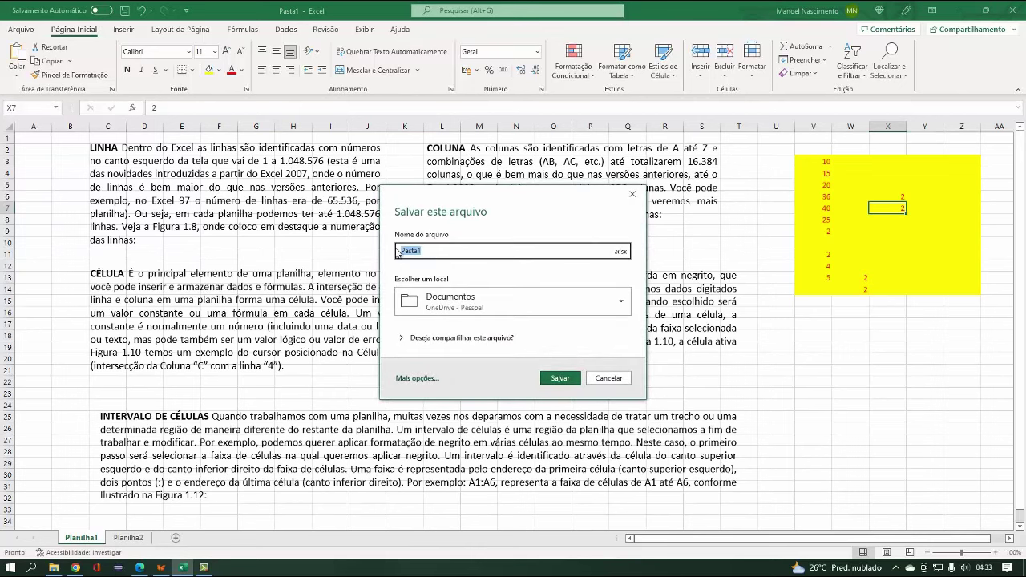
pyautogui.write('V')
pyautogui.write('iv')
pyautogui.press('BackSpace')
pyautogui.press('BackSpace')
pyautogui.press('BackSpace')
pyautogui.press('BackSpace')
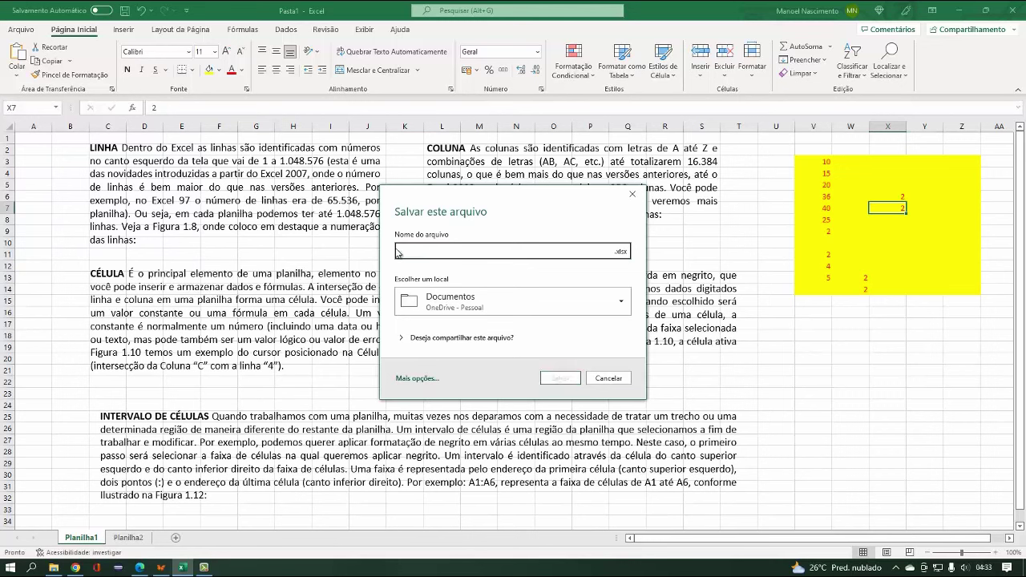
pyautogui.write('arquivo')
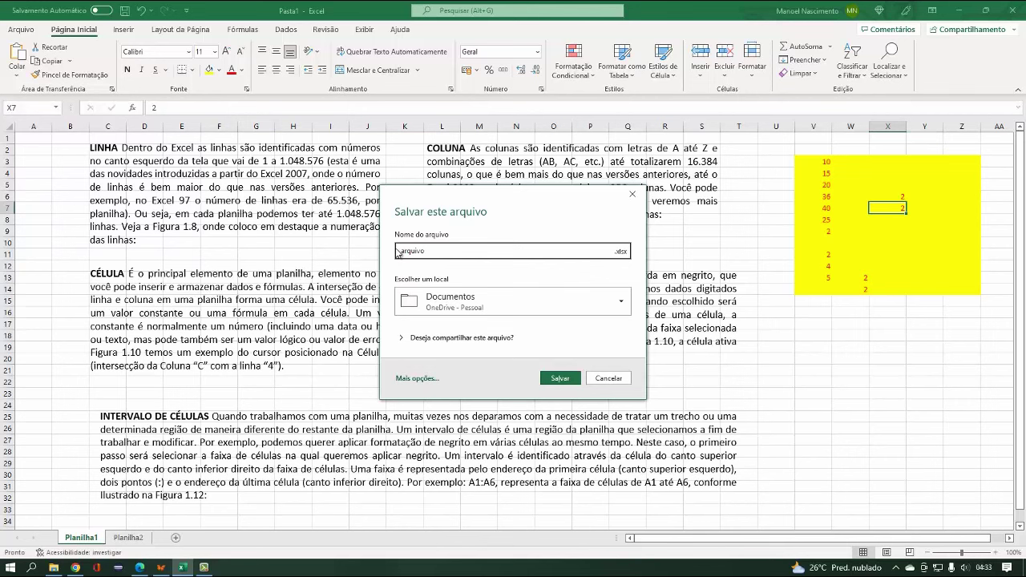
pyautogui.write('01')
pyautogui.click(545, 379)
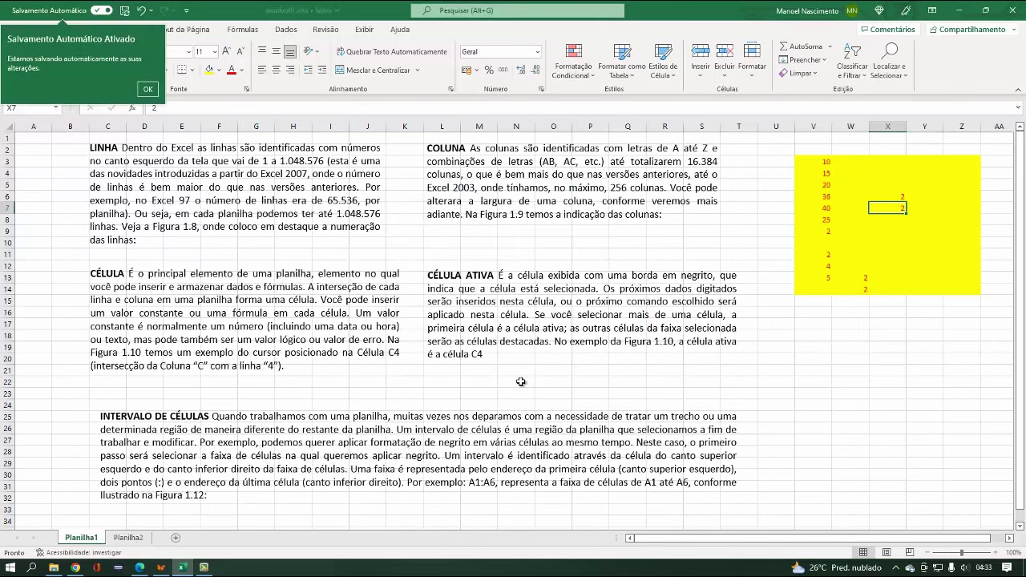
pyautogui.click(147, 90)
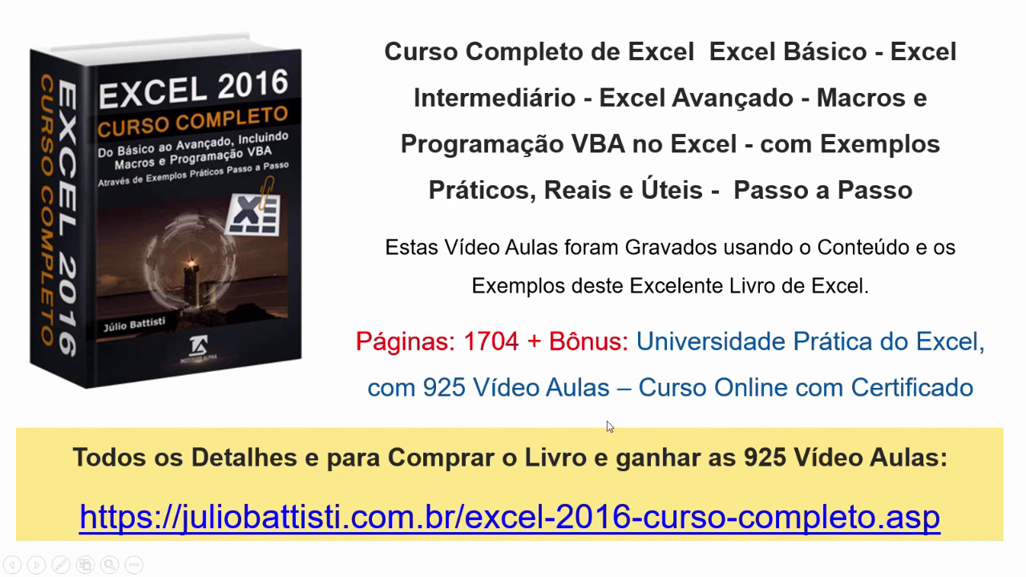
# - Advance from the Excel 2016 book slide to the subscribe, comment and share slide
pyautogui.click(595, 301)
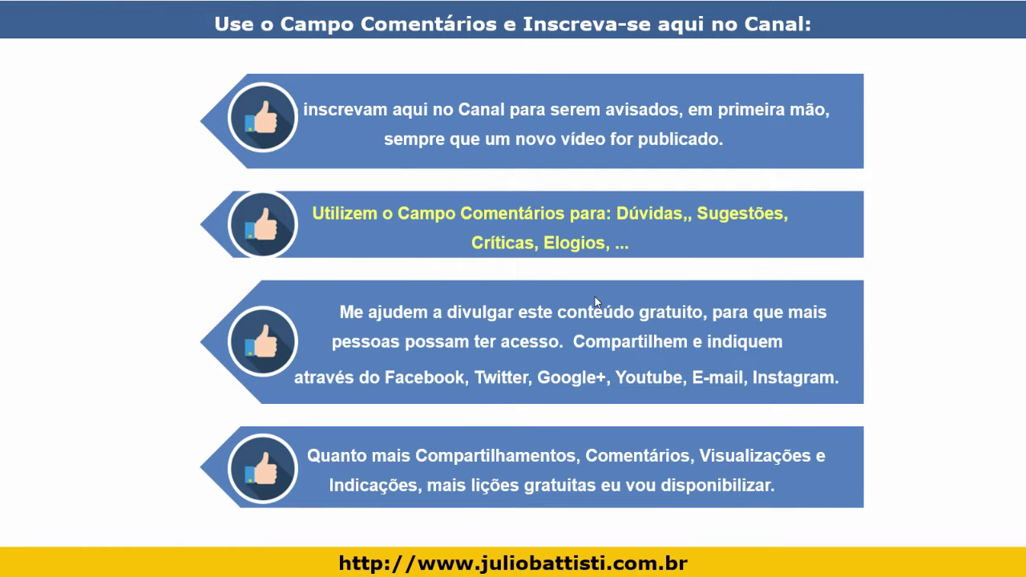